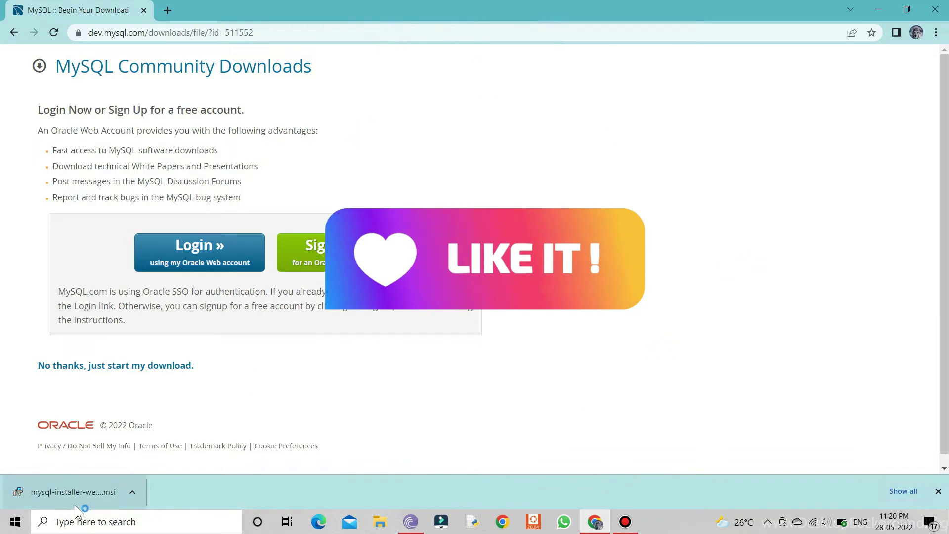
# Launch the downloaded MySQL installer and choose the Custom setup type
pyautogui.click(81, 492)
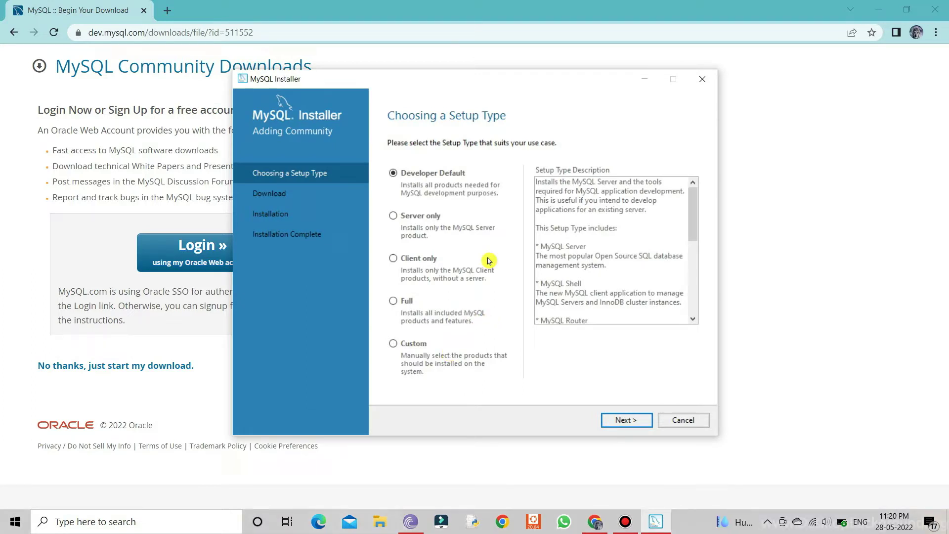
pyautogui.click(409, 354)
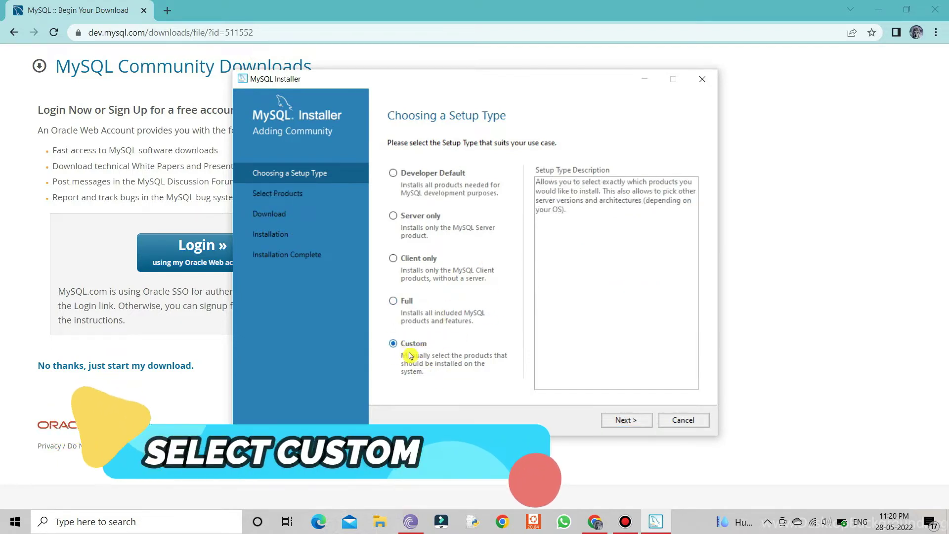
pyautogui.click(644, 421)
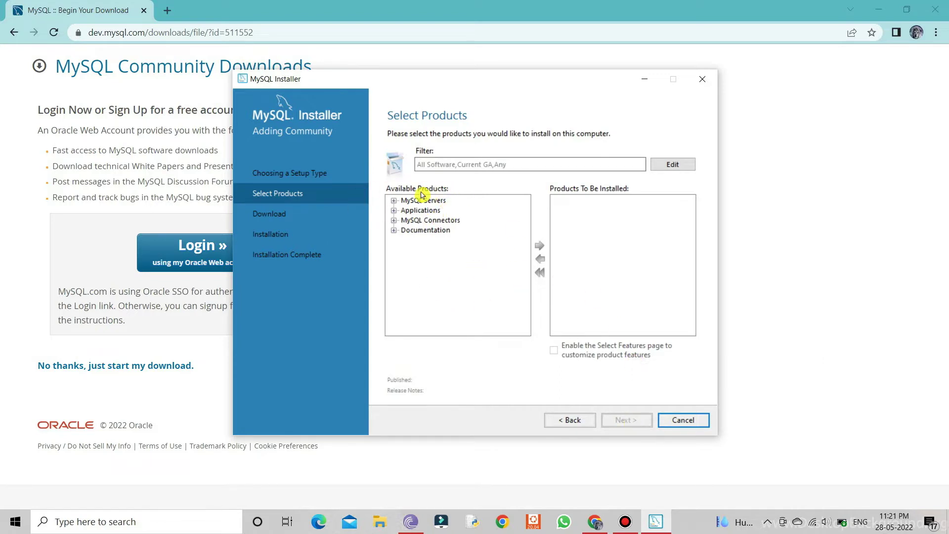
# Add MySQL Server 8.0.29 - X64 from the MySQL Server 8.0 group to the products to be installed
pyautogui.click(394, 201)
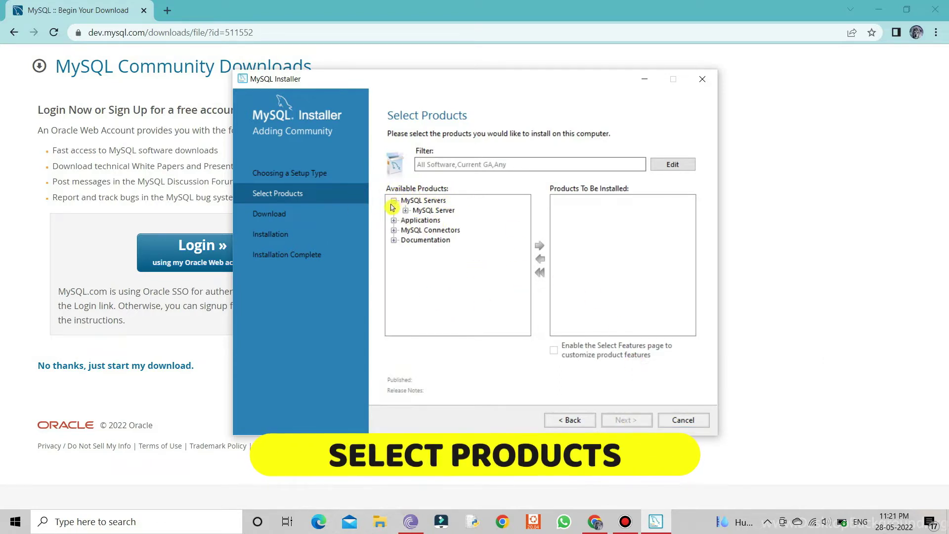
pyautogui.click(405, 210)
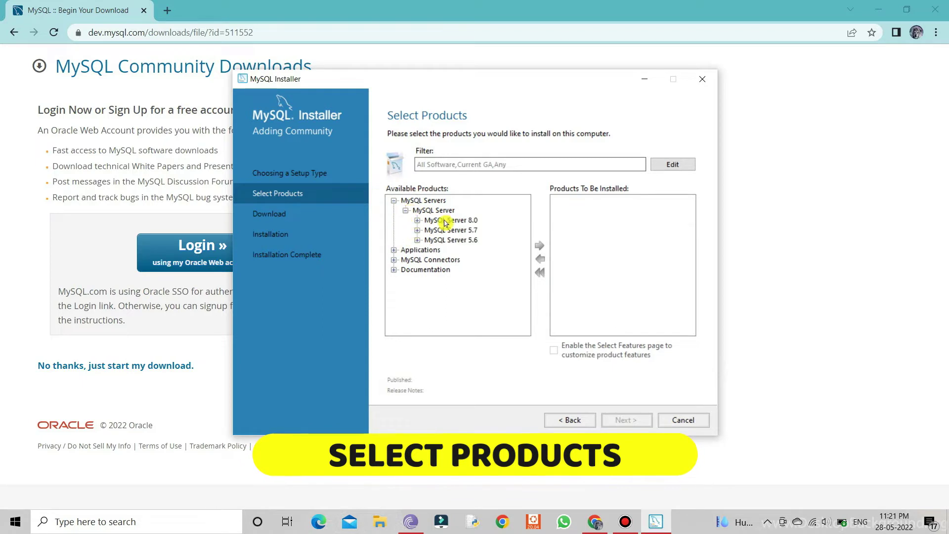
pyautogui.click(416, 220)
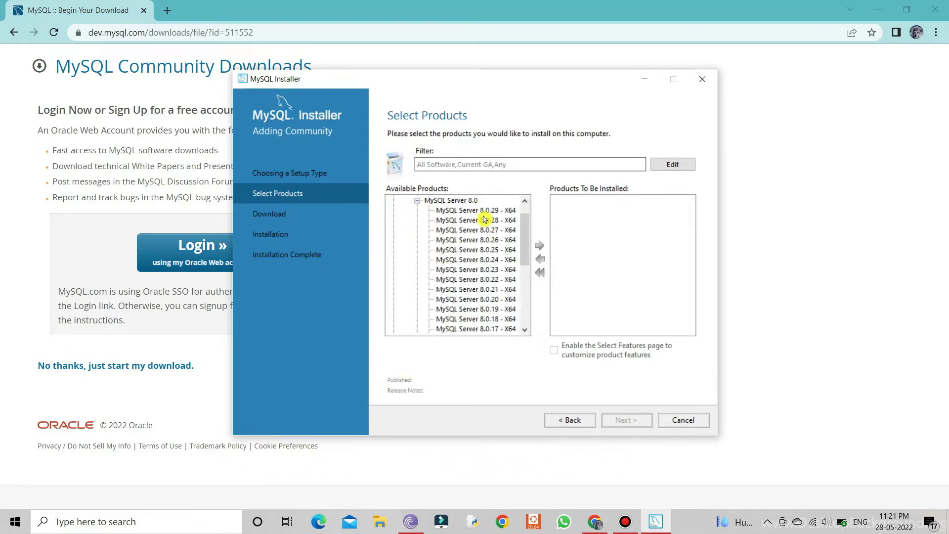
pyautogui.click(477, 213)
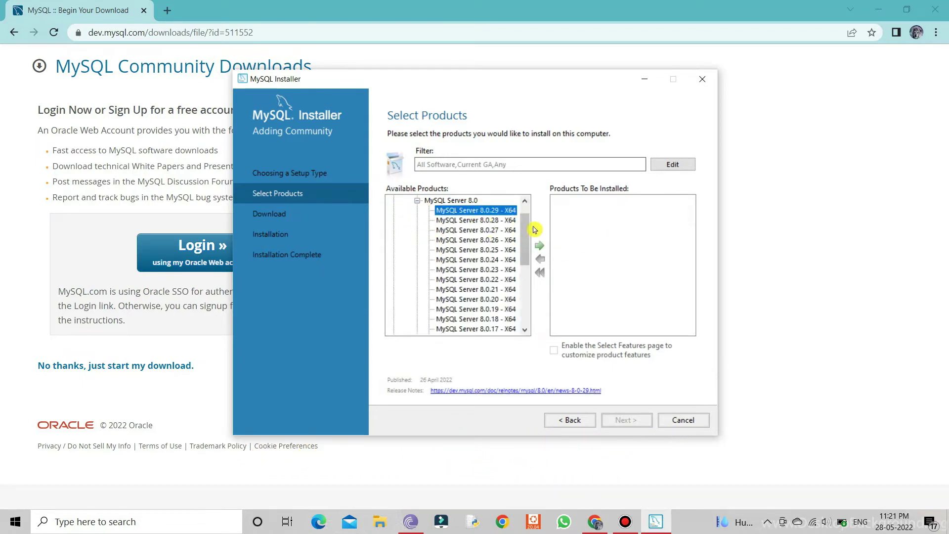
pyautogui.click(541, 251)
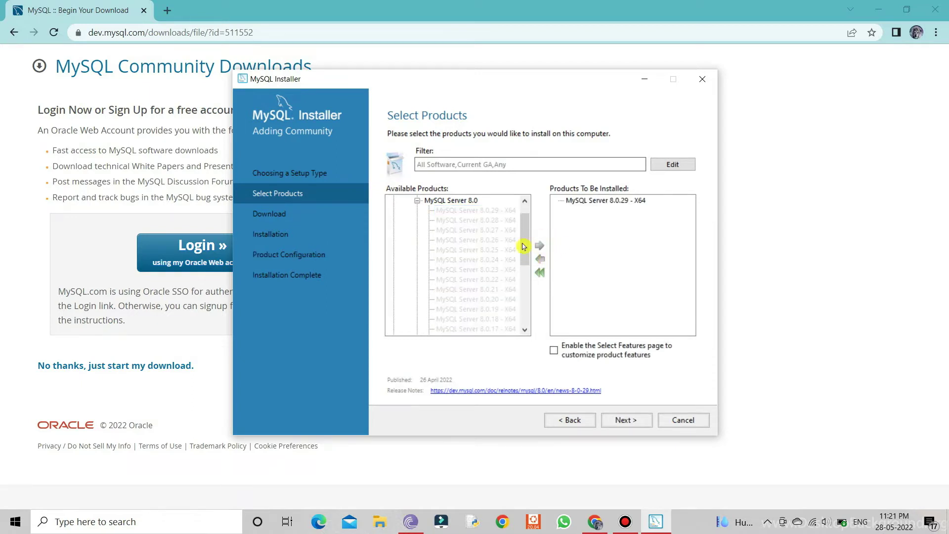
# Add MySQL Workbench 8.0.29 - X64 from the Applications group to the products to be installed
pyautogui.scroll(-3, 470, 263)
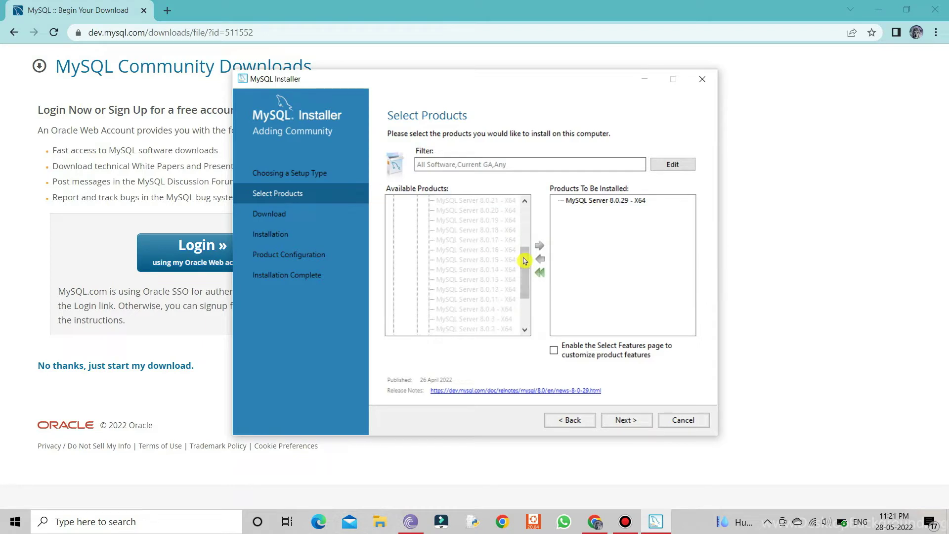
pyautogui.moveTo(524, 261); pyautogui.dragTo(526, 296)
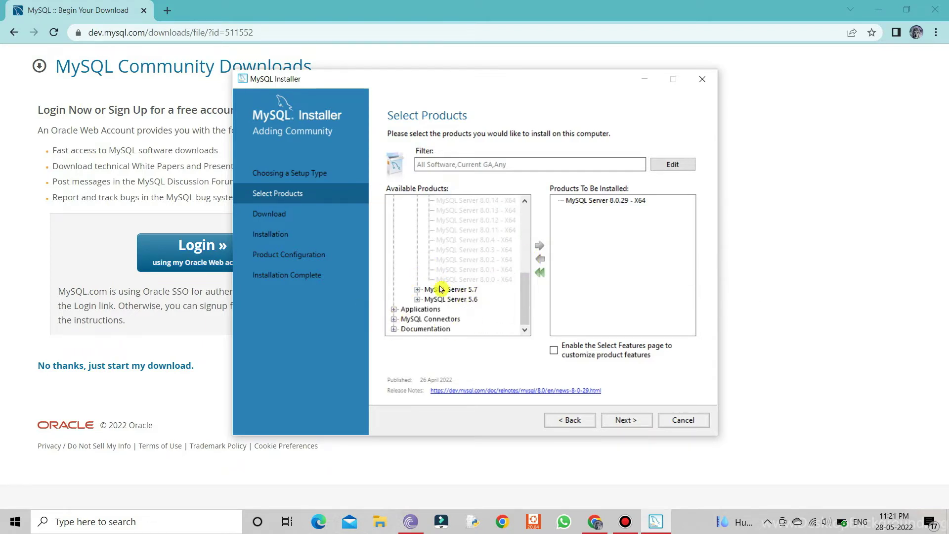
pyautogui.click(394, 310)
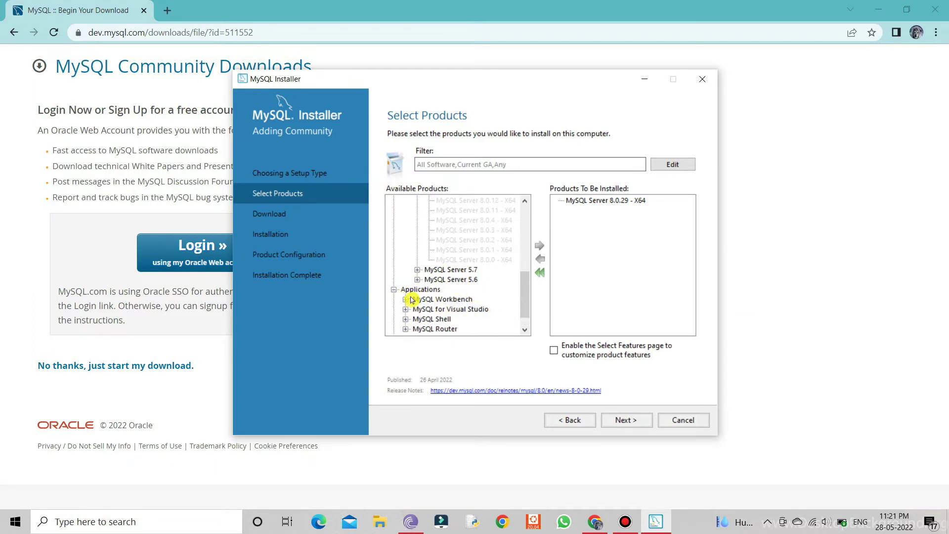
pyautogui.click(405, 300)
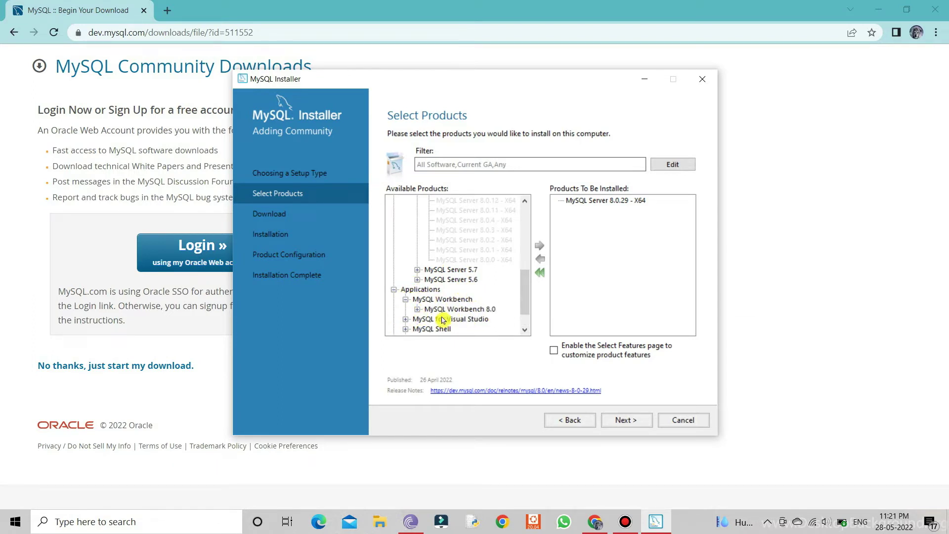
pyautogui.click(418, 310)
pyautogui.click(503, 210)
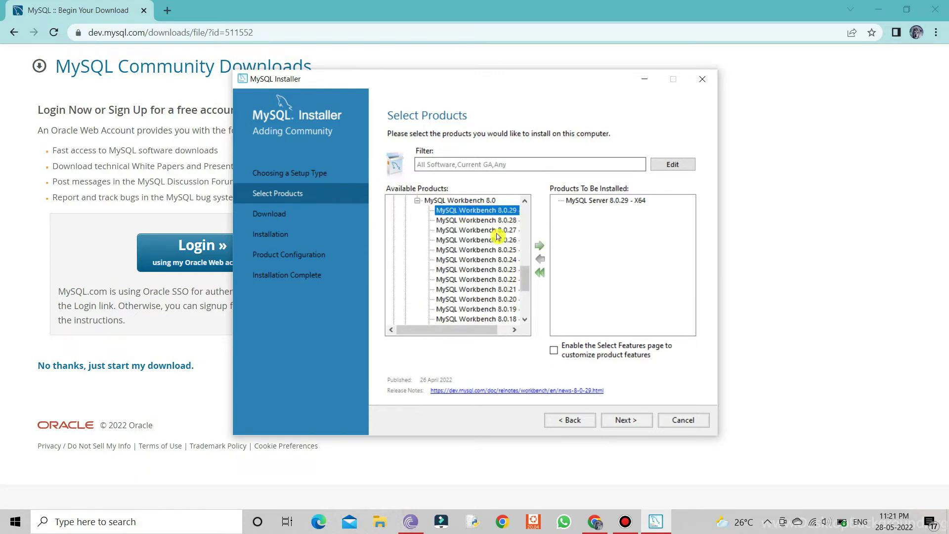
pyautogui.click(540, 246)
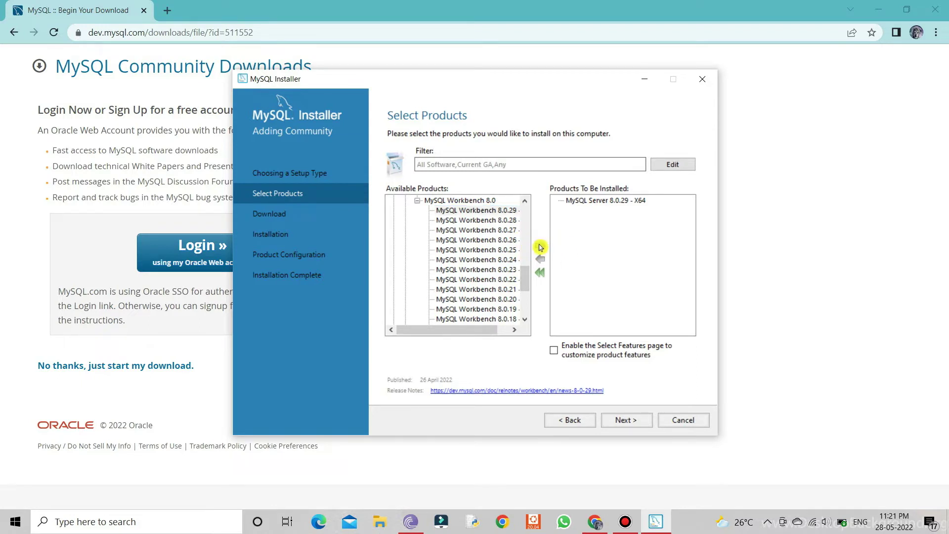
# Add MySQL Shell 8.0.29 - X64 from the Applications group to the products to be installed
pyautogui.moveTo(528, 278); pyautogui.dragTo(535, 336)
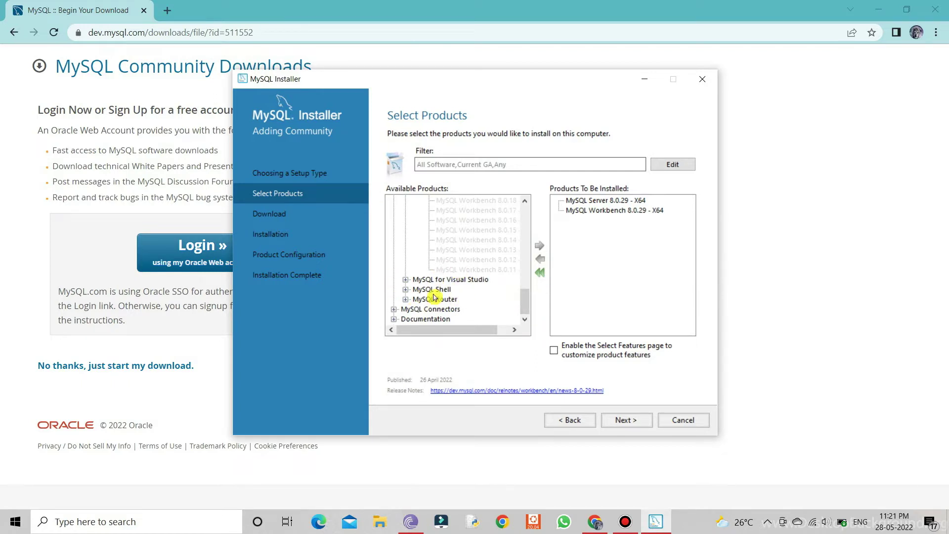
pyautogui.click(406, 290)
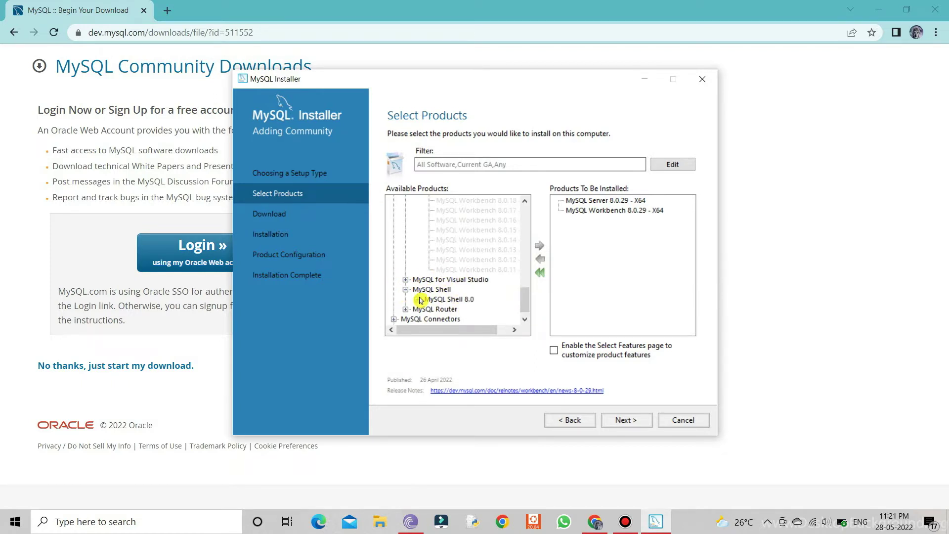
pyautogui.click(417, 300)
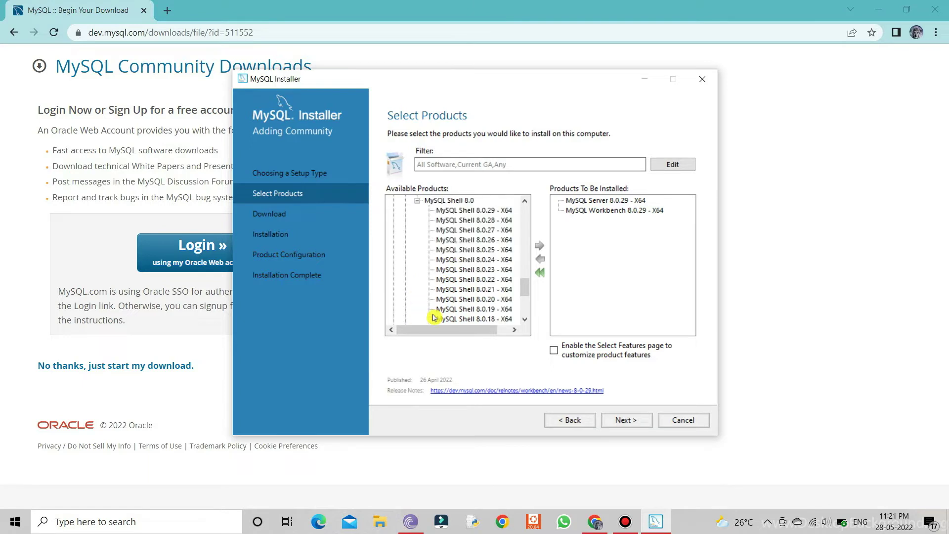
pyautogui.click(501, 212)
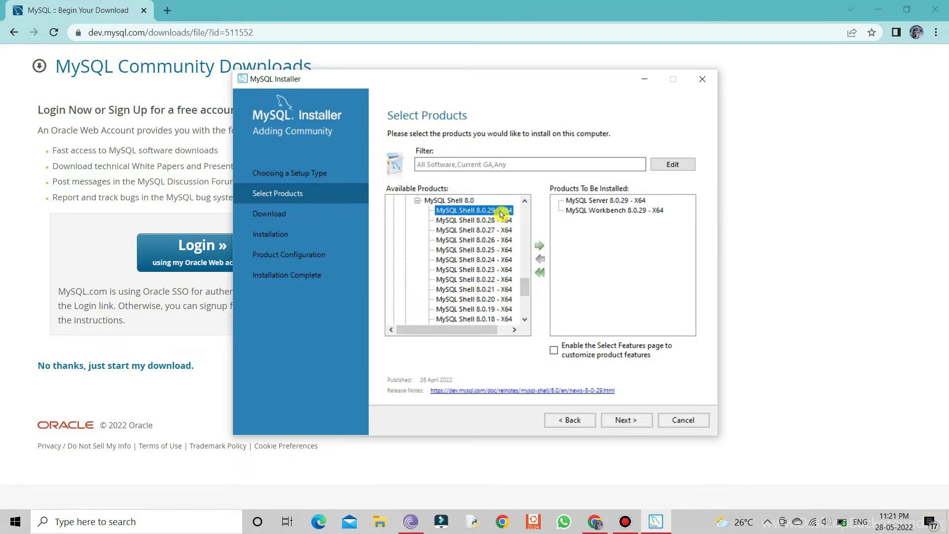
pyautogui.click(539, 246)
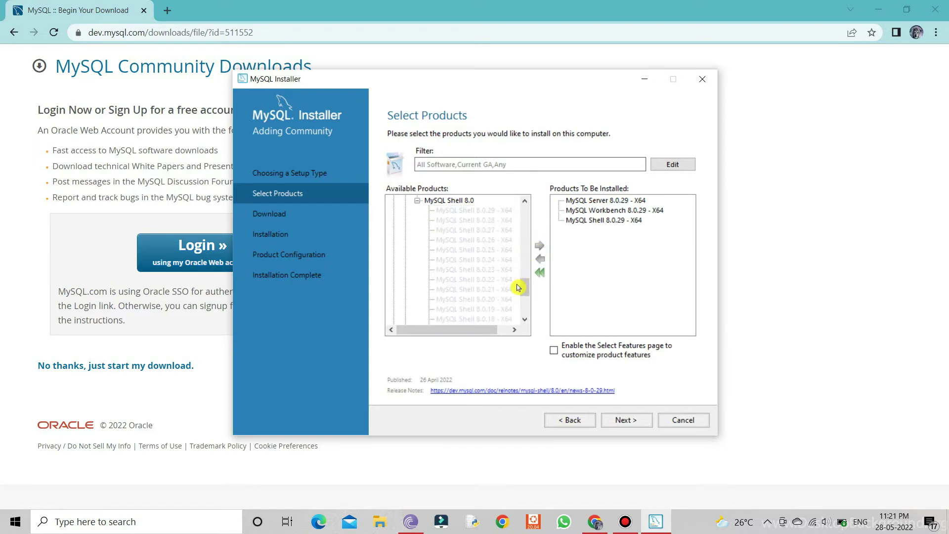
# Download and install the selected MySQL Server, Workbench and Shell packages
pyautogui.click(638, 424)
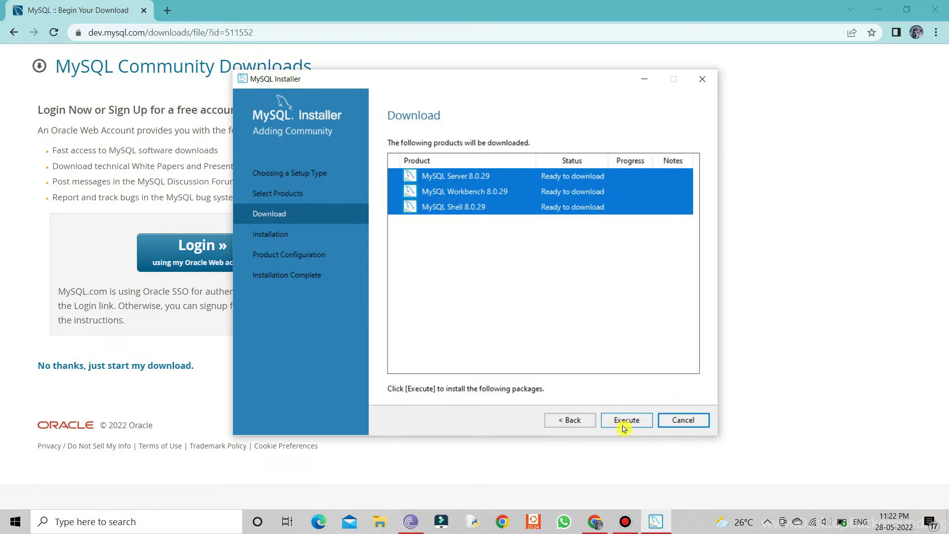
pyautogui.click(636, 425)
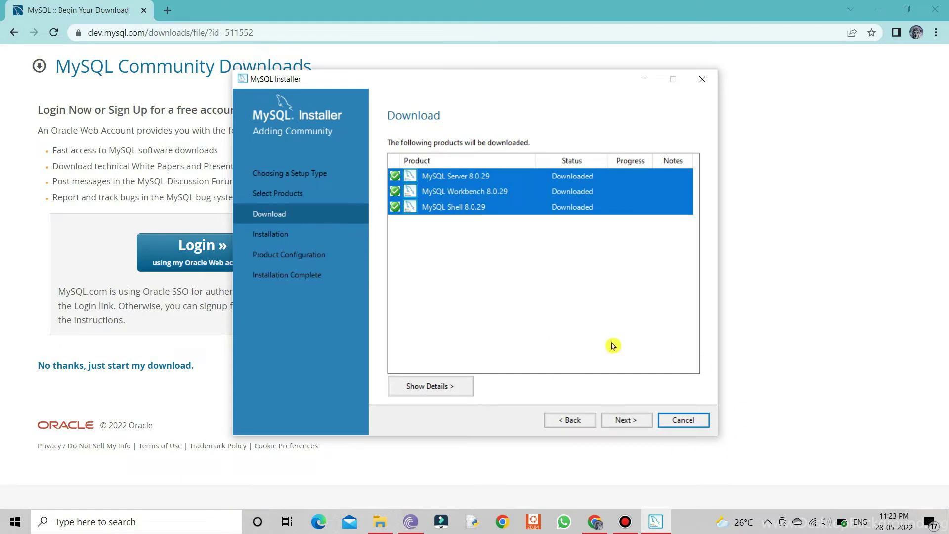
pyautogui.click(630, 420)
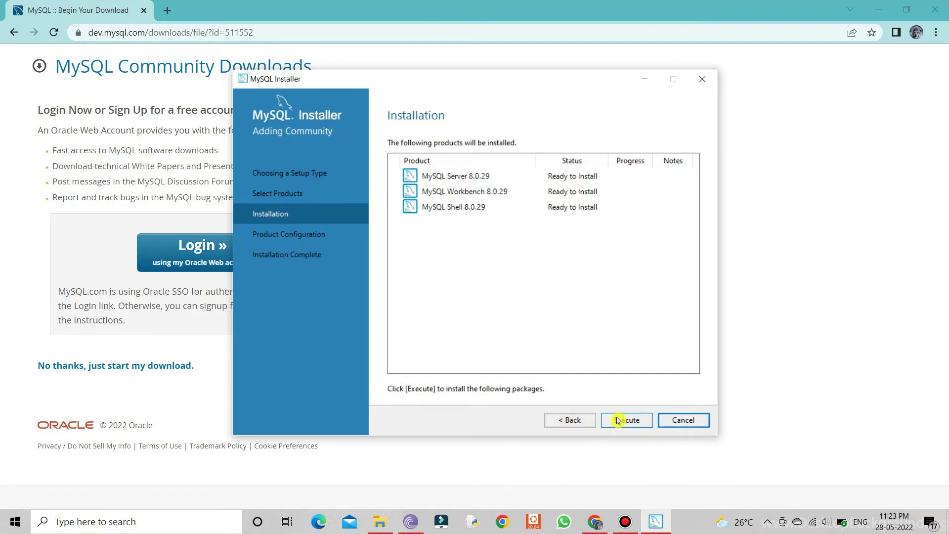
pyautogui.click(627, 420)
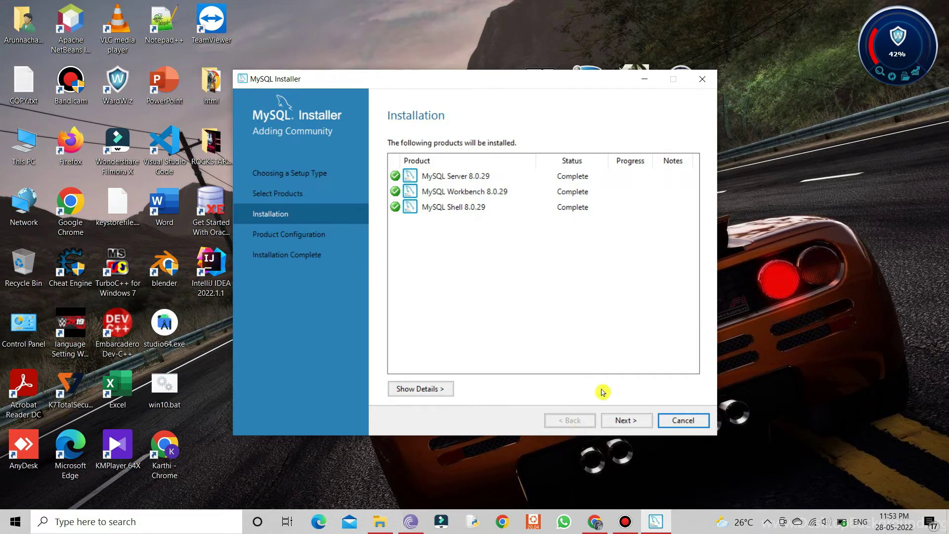
# Proceed to server configuration, accepting the default Development Computer networking settings and strong password encryption for authentication
pyautogui.click(633, 428)
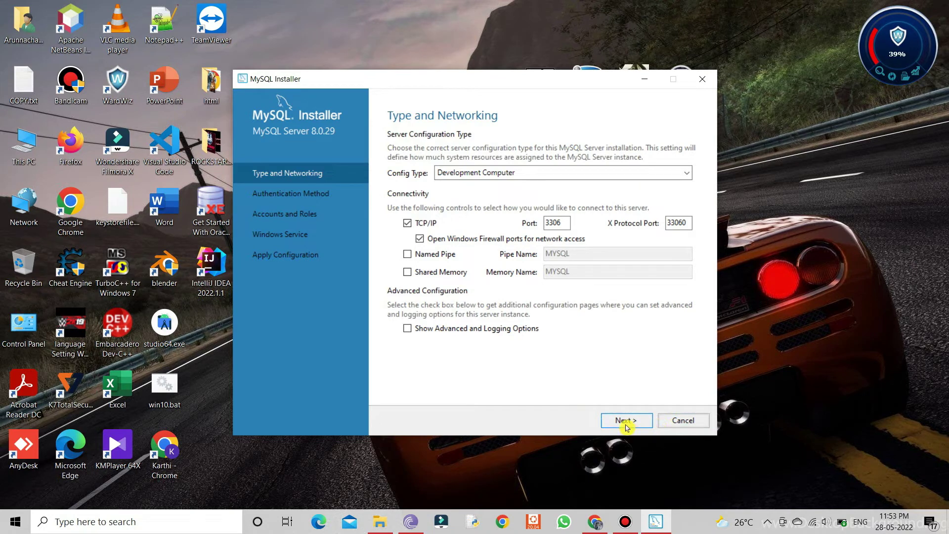
pyautogui.click(628, 426)
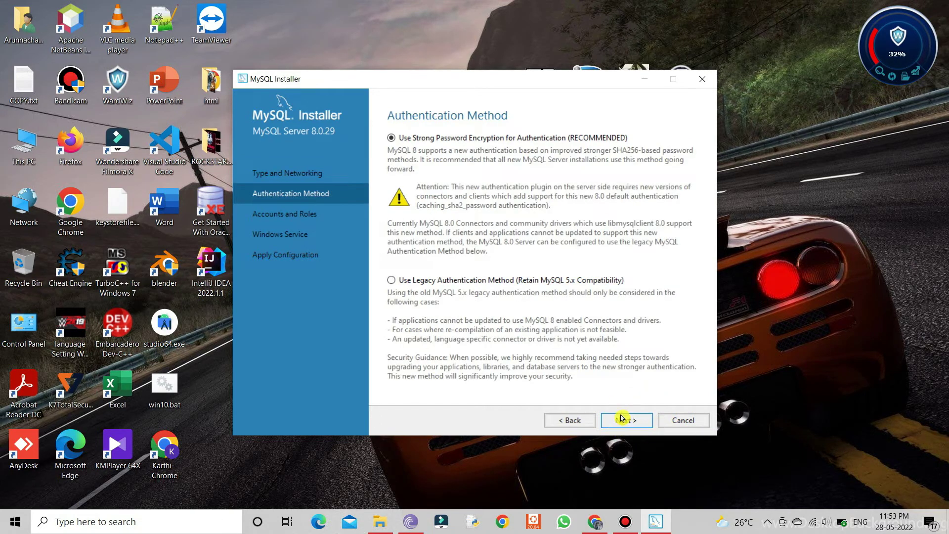
pyautogui.click(631, 427)
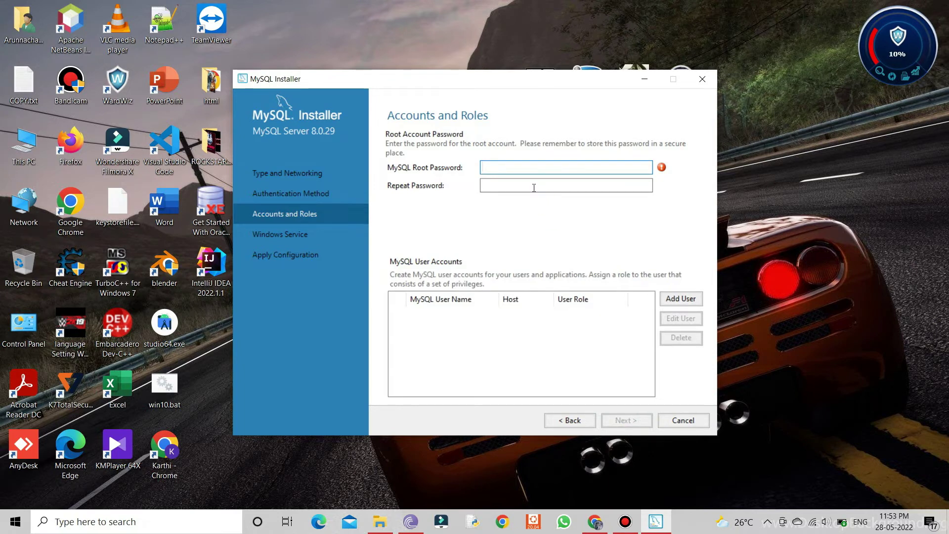
# Enter and repeat the MySQL root account password, and accept the Accounts and Roles settings
pyautogui.write('******')
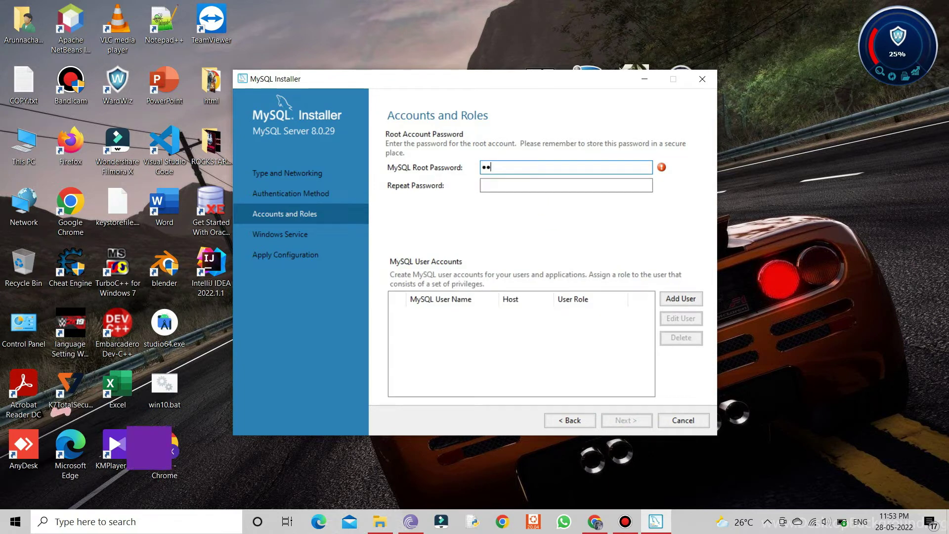
pyautogui.write('**')
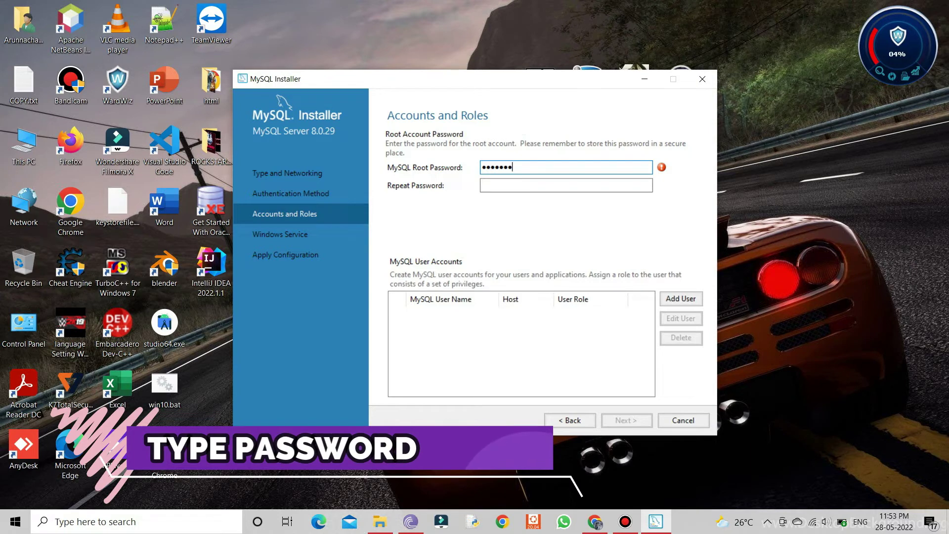
pyautogui.click(536, 181)
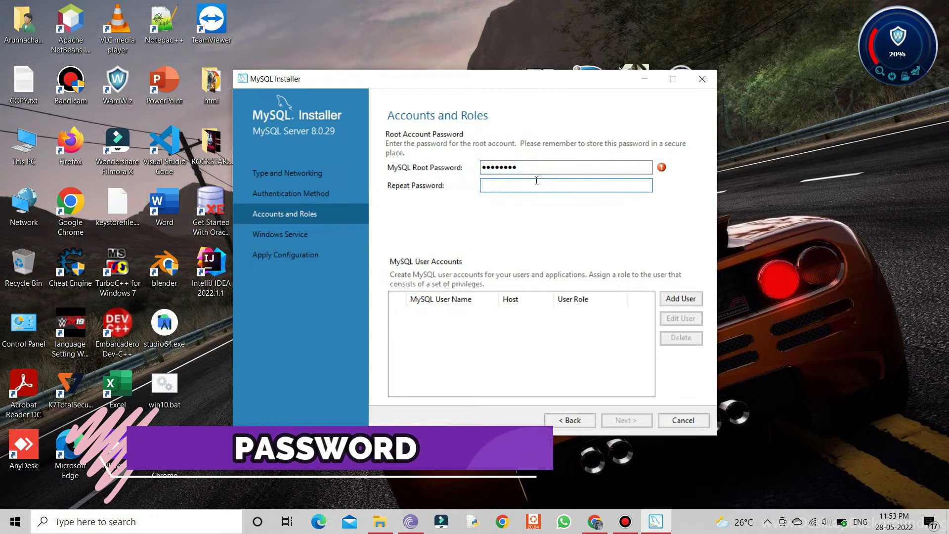
pyautogui.write('***')
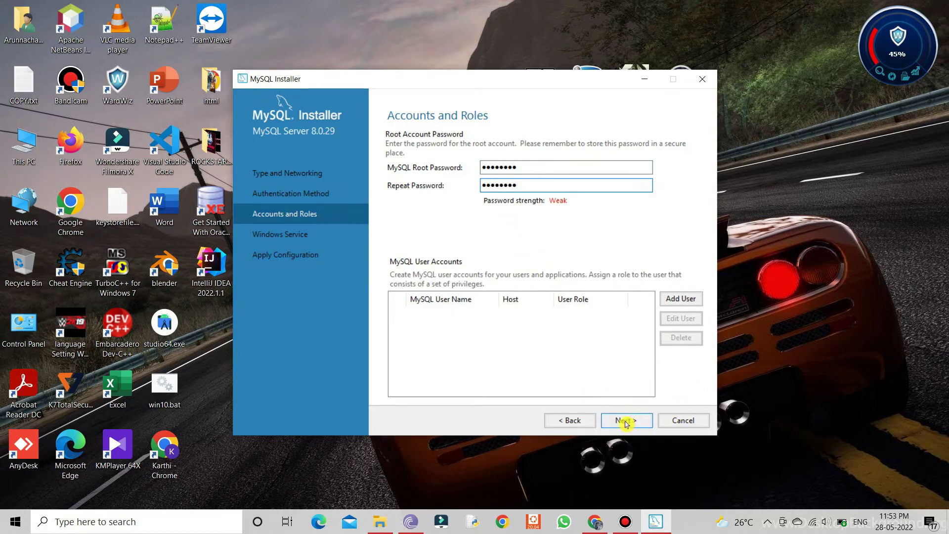
pyautogui.click(626, 421)
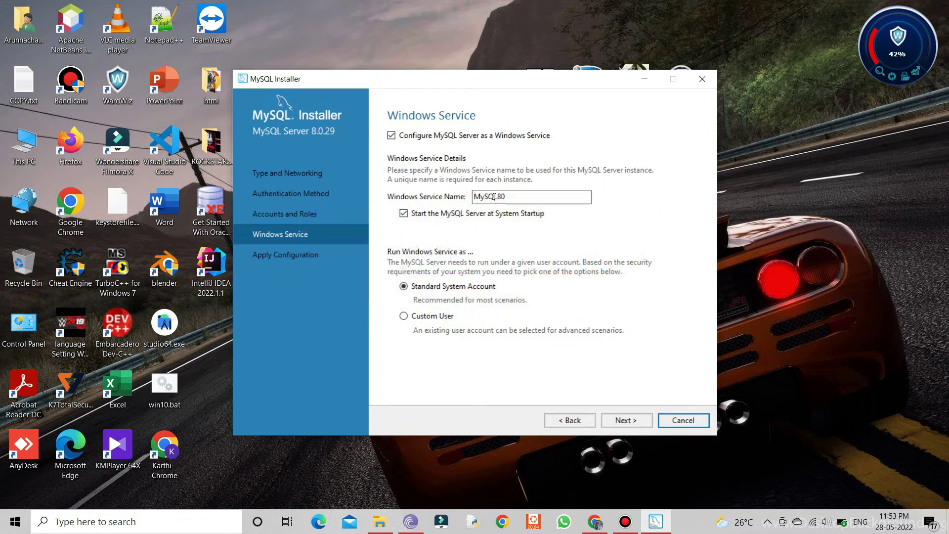
# Accept the default Windows service settings, apply the MySQL Server configuration, and complete the product configuration
pyautogui.click(637, 423)
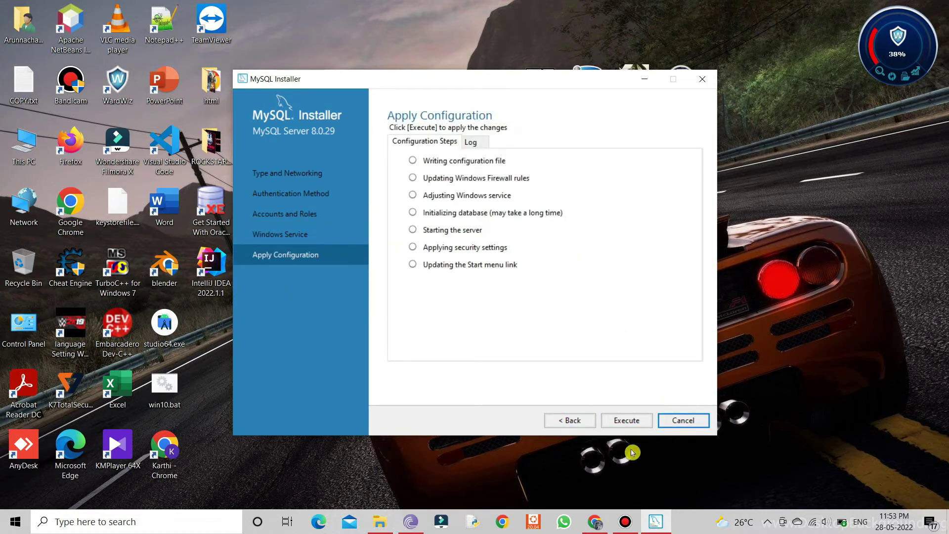
pyautogui.click(623, 421)
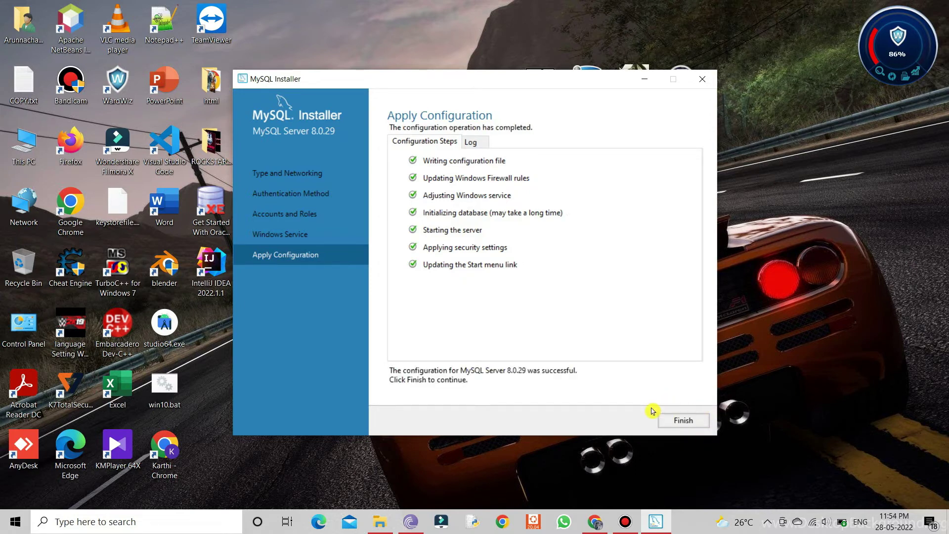
pyautogui.click(681, 423)
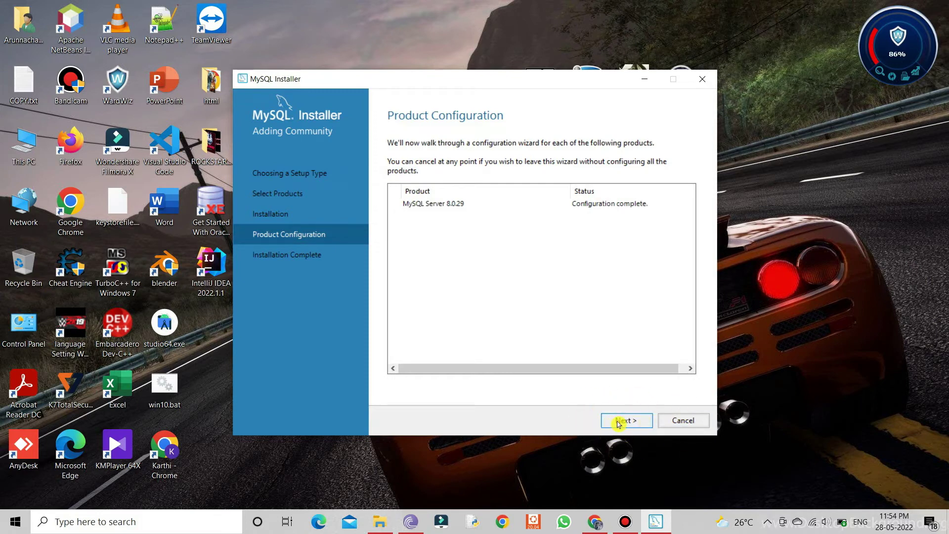
pyautogui.click(617, 422)
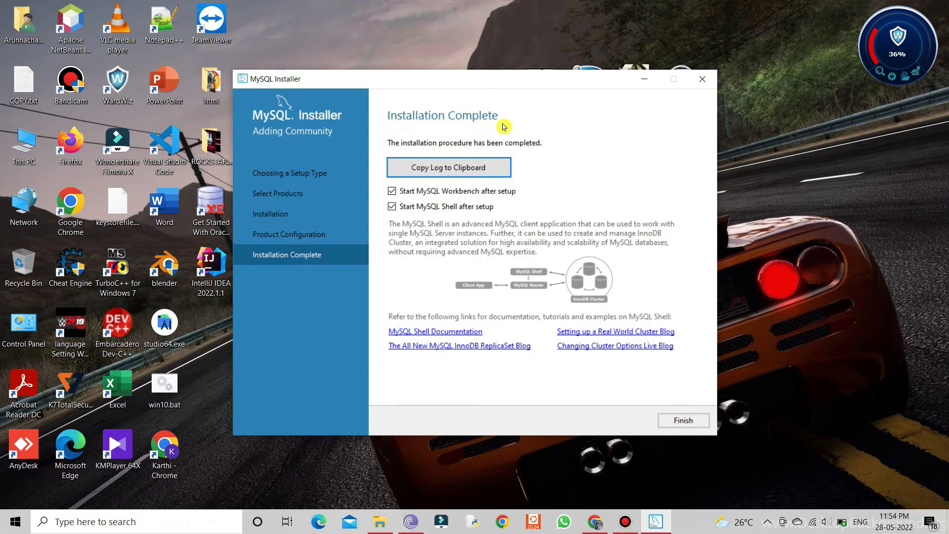
# Finish the installer and connect to Local instance MySQL80 in MySQL Workbench by entering the root password
pyautogui.click(681, 426)
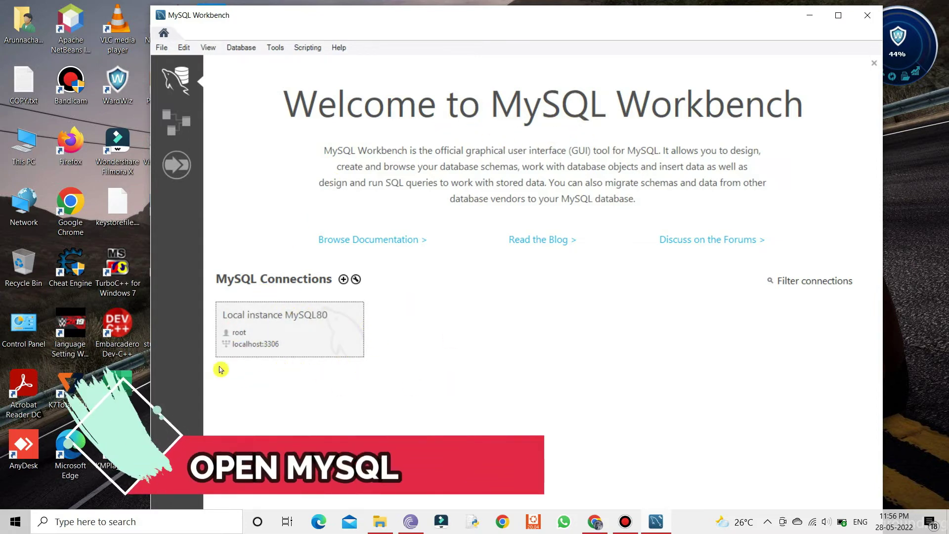
pyautogui.click(278, 340)
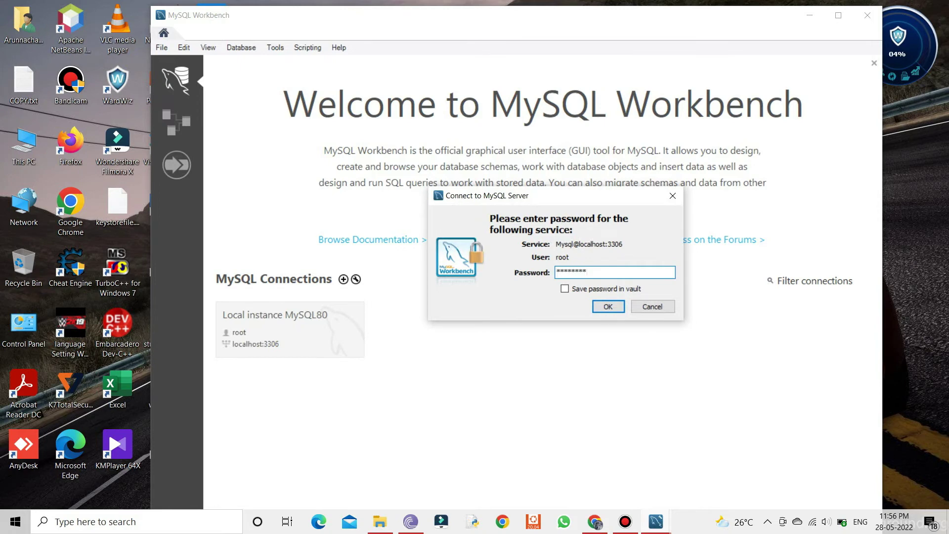
pyautogui.press('Return')
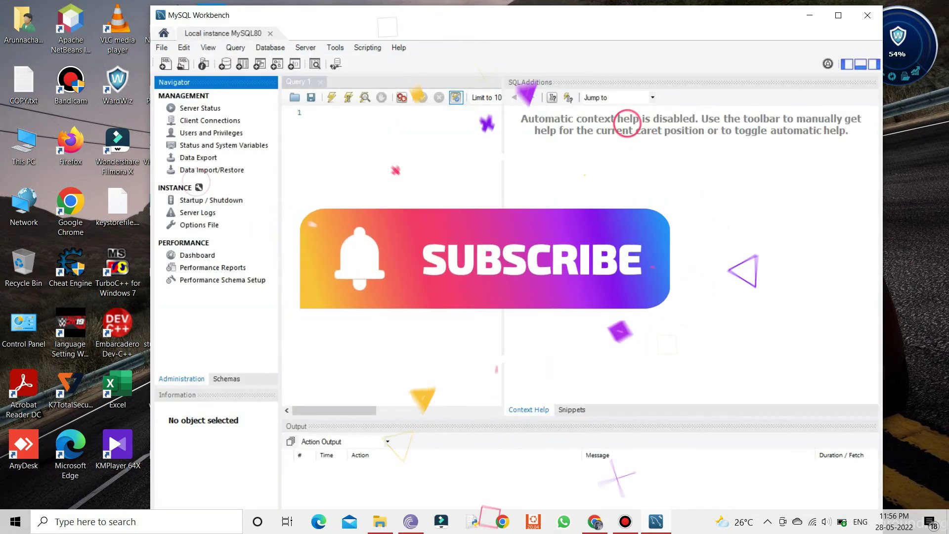
# Widen the query editor and write the statements "create database hello;" and "use hello;" on separate lines
pyautogui.moveTo(502, 187); pyautogui.dragTo(828, 233)
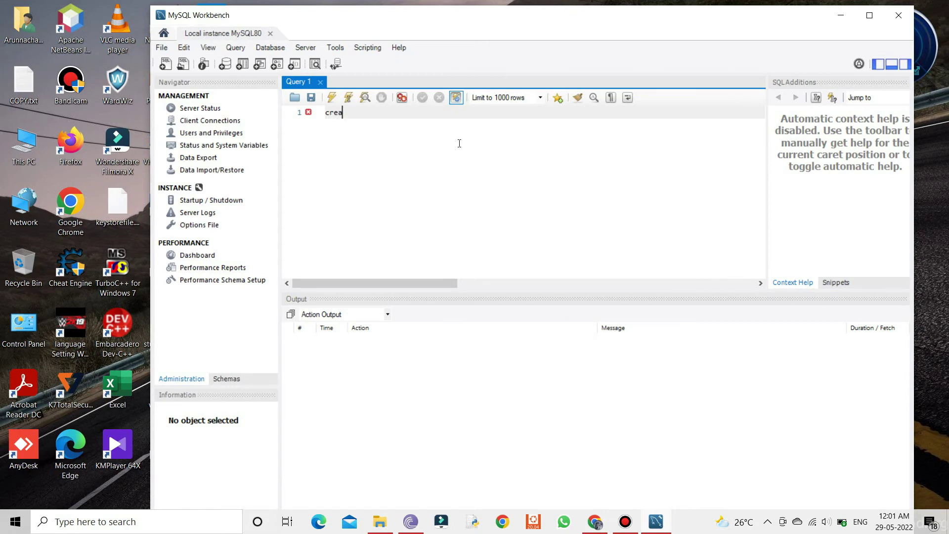
pyautogui.write('te database hello;')
pyautogui.press('Return')
pyautogui.write('use hello')
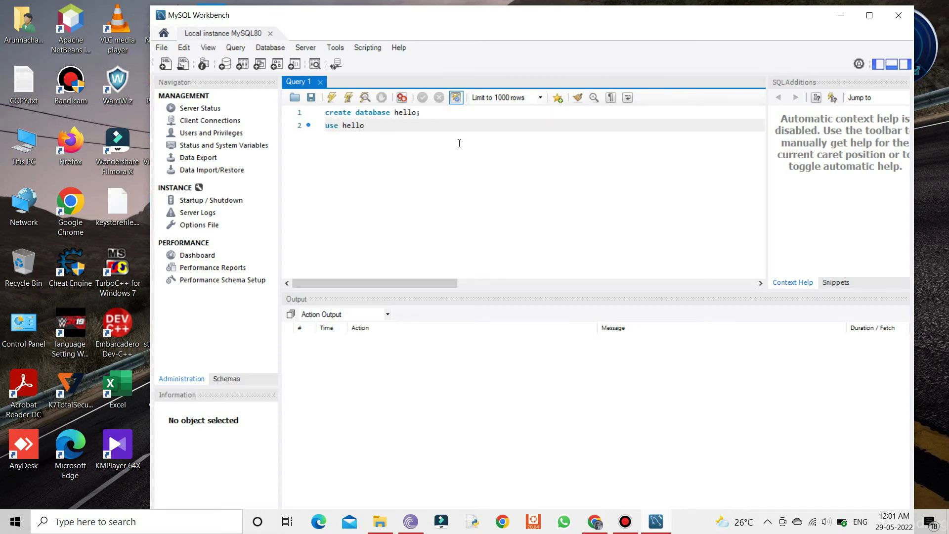
pyautogui.write(';')
pyautogui.press('Return')
# Write a create table statement for table hi with a single column, name varchar(20), below the use statement
pyautogui.write('create table hi(')
pyautogui.press('Return')
pyautogui.write('name varchar(20')
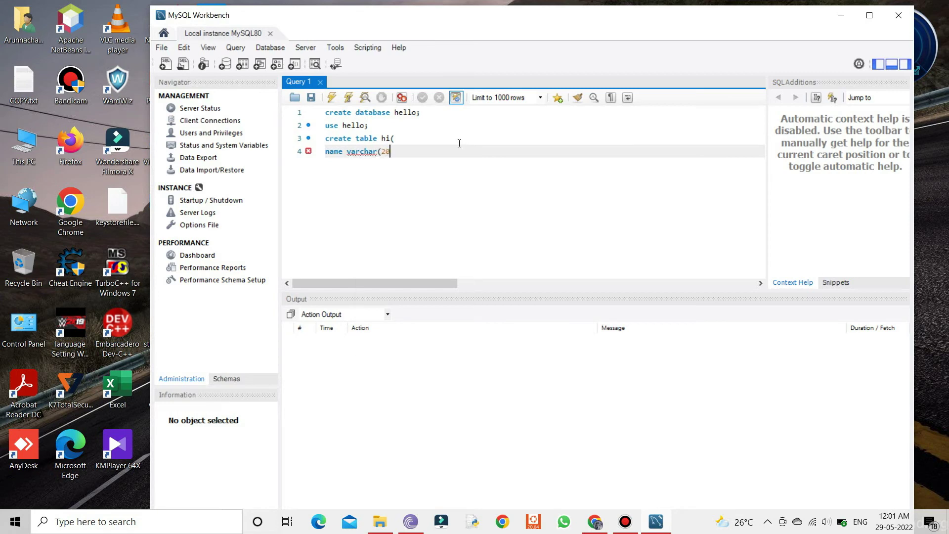
pyautogui.write(')')
pyautogui.press('Return')
pyautogui.write(');')
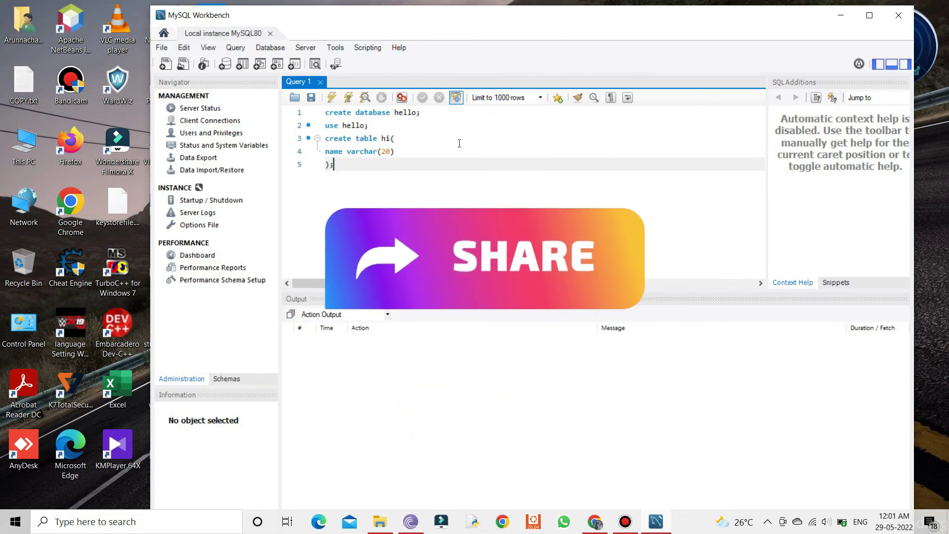
# Add the statement "desc hi;" at the end of the script, then select and execute all the statements
pyautogui.press('Return')
pyautogui.write('desc')
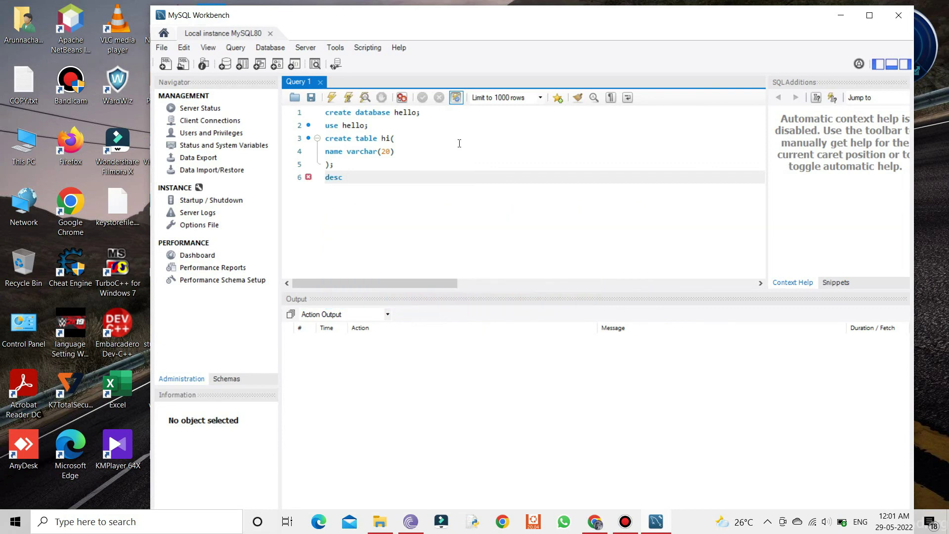
pyautogui.write('hi;')
pyautogui.moveTo(358, 190); pyautogui.dragTo(325, 114)
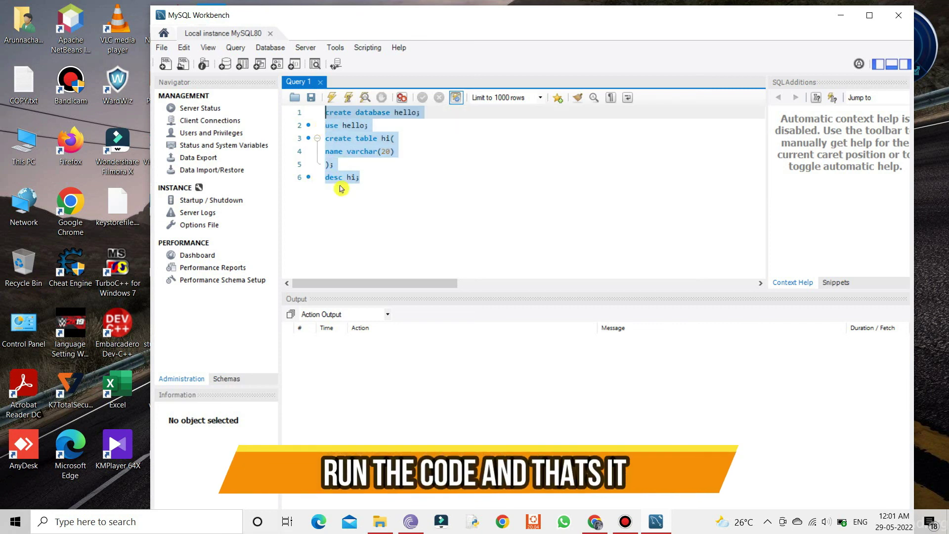
pyautogui.click(332, 99)
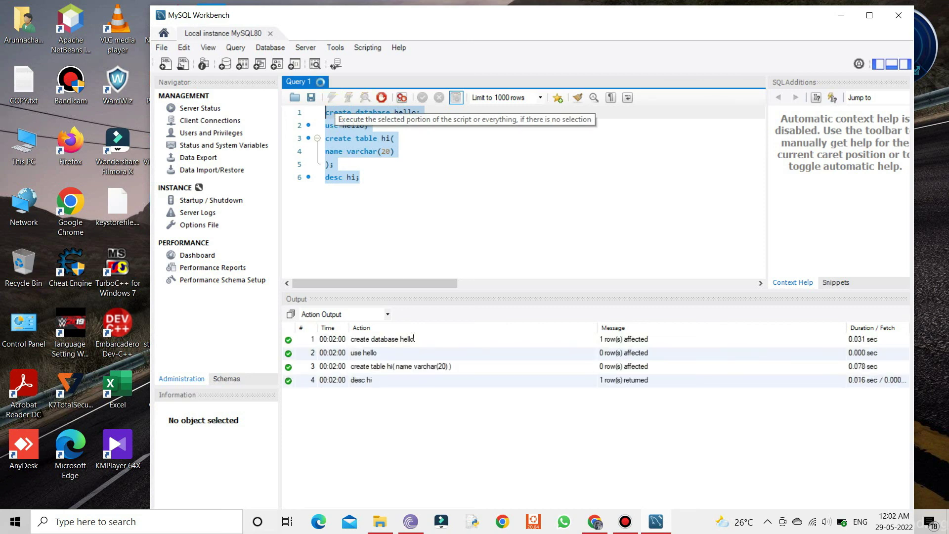